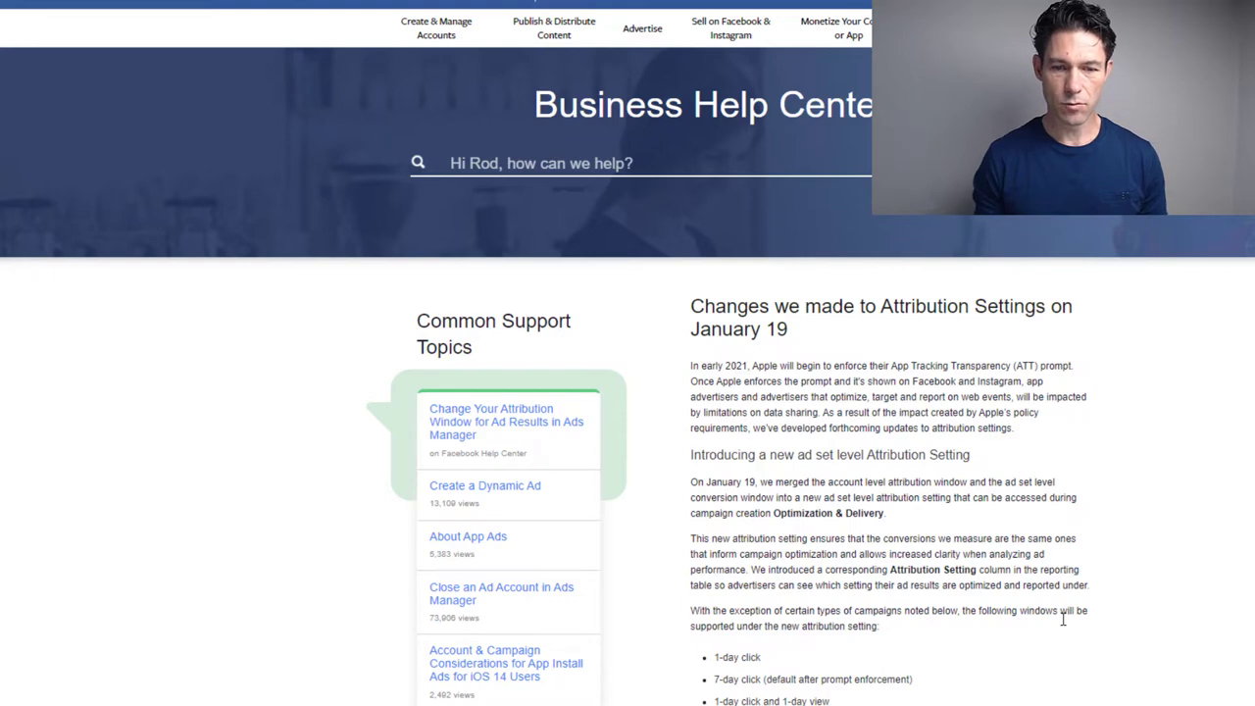
# Read the help article on the January 19 attribution setting changes, covering the supported windows and the reporting impact on ad sets.
pyautogui.scroll(-1, 1063, 622)
pyautogui.scroll(-3, 1063, 622)
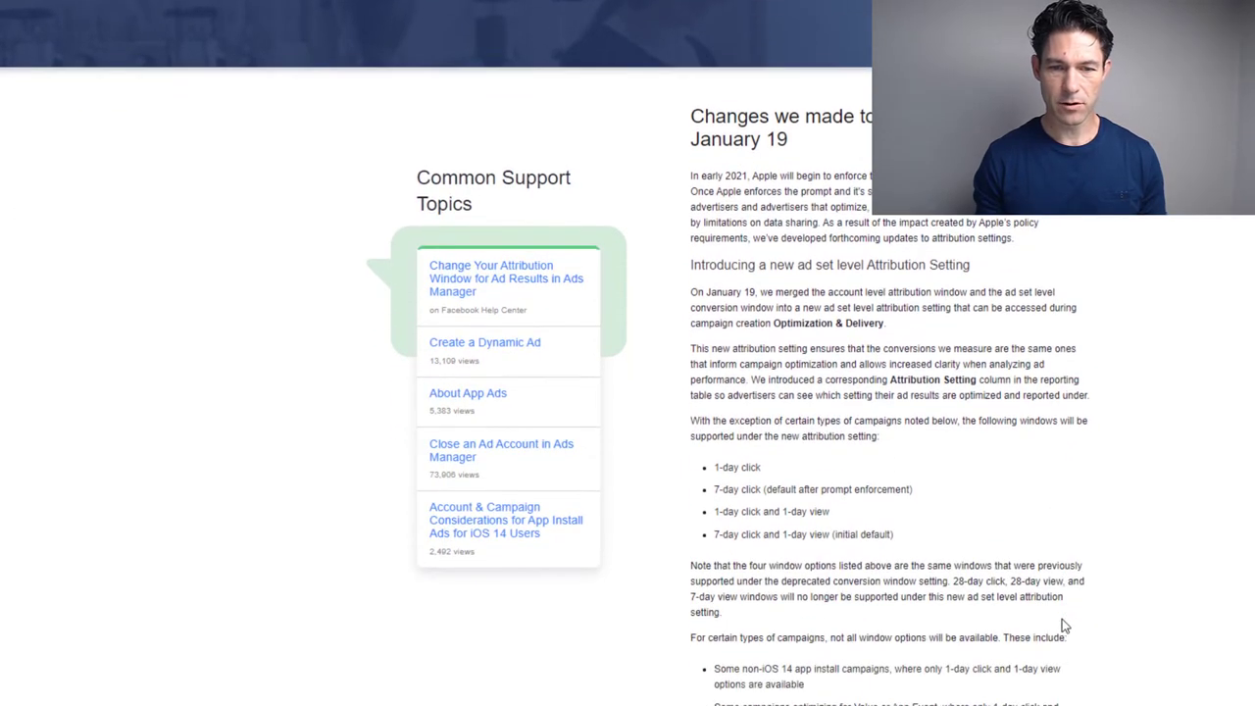
pyautogui.scroll(-10, 1062, 619)
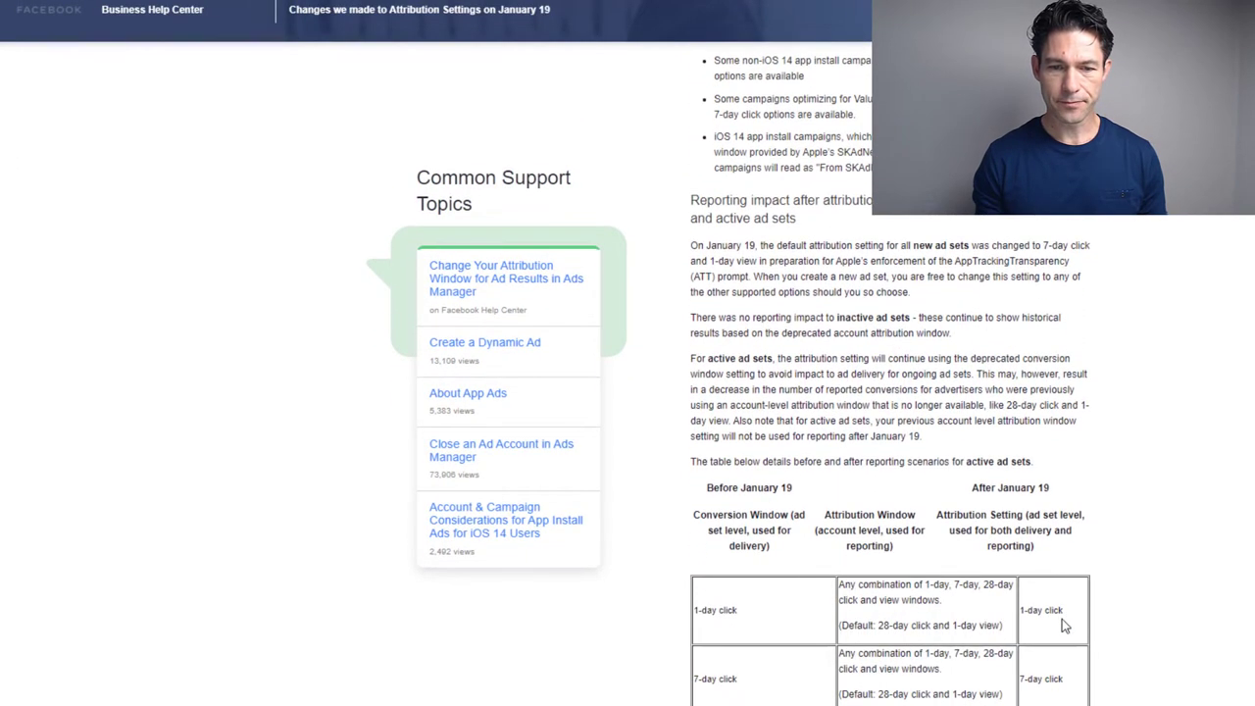
pyautogui.scroll(4, 1062, 618)
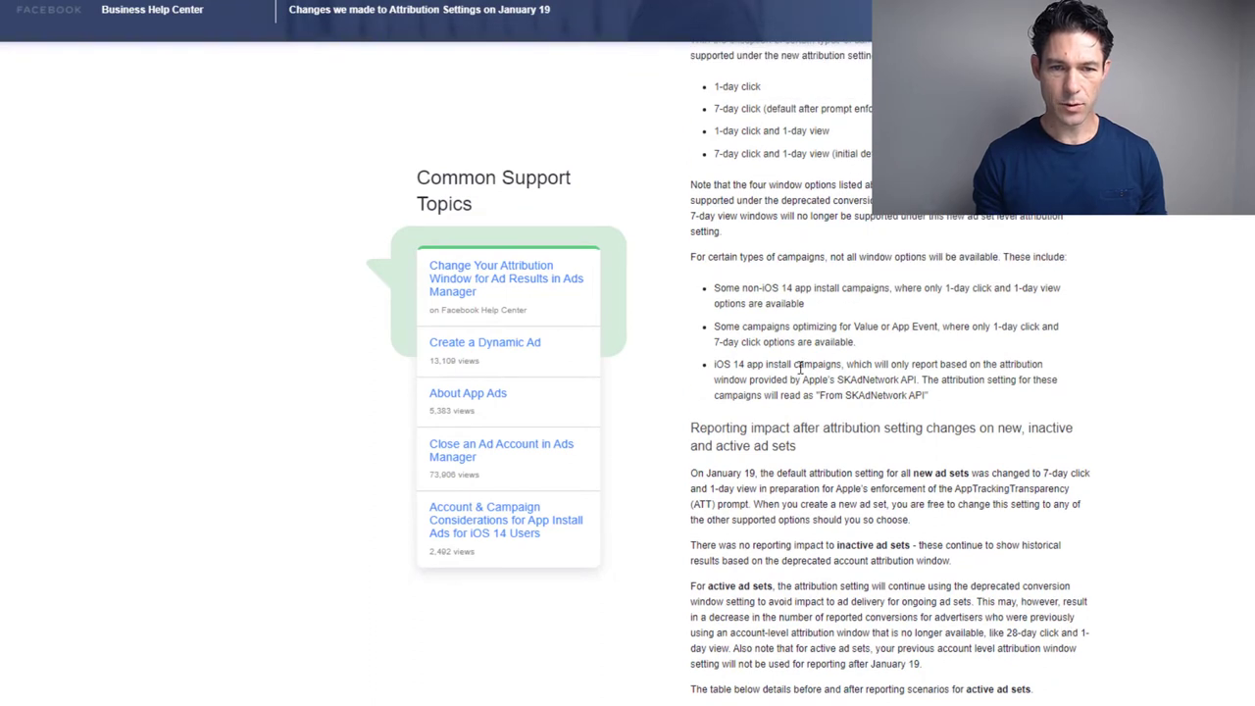
pyautogui.scroll(4, 800, 367)
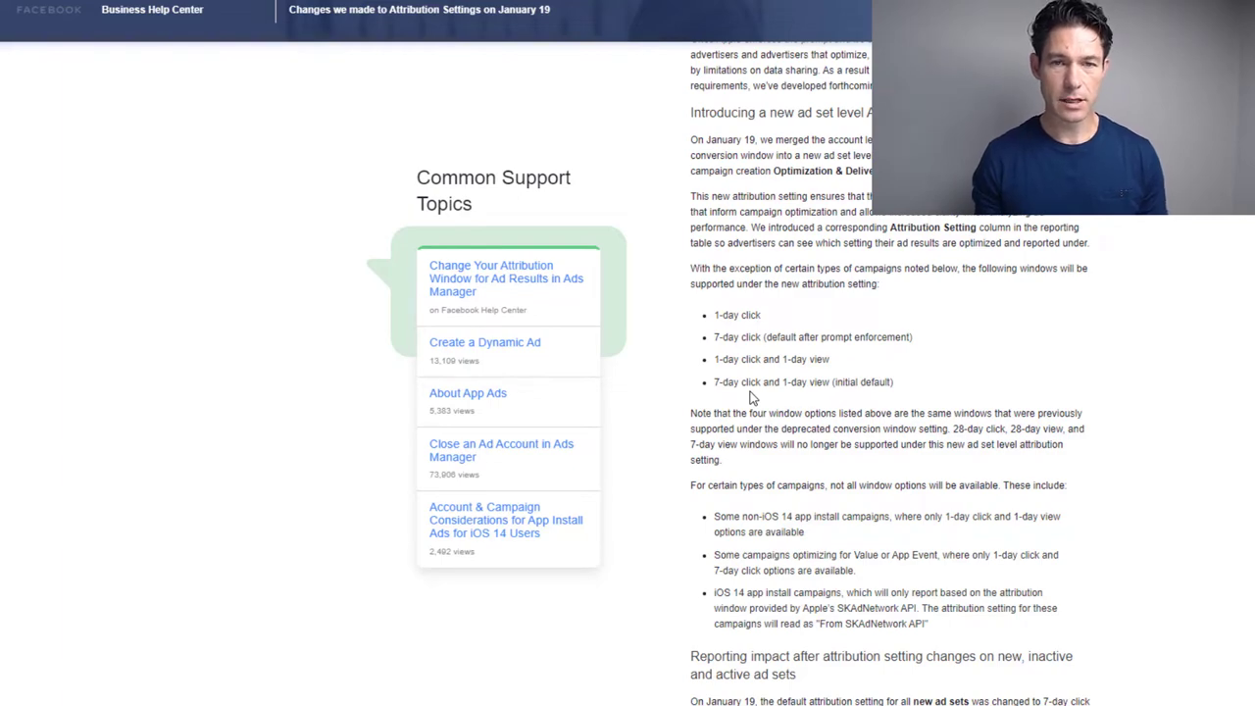
pyautogui.scroll(4, 752, 396)
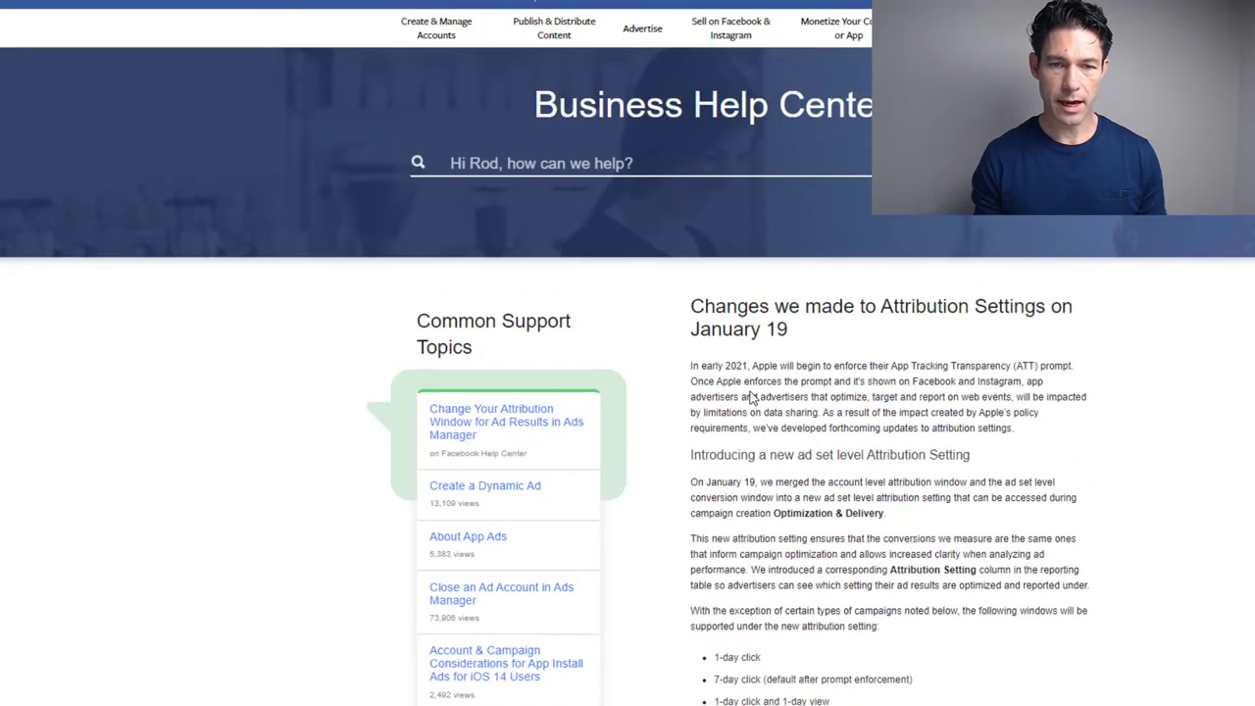
pyautogui.scroll(-3, 752, 396)
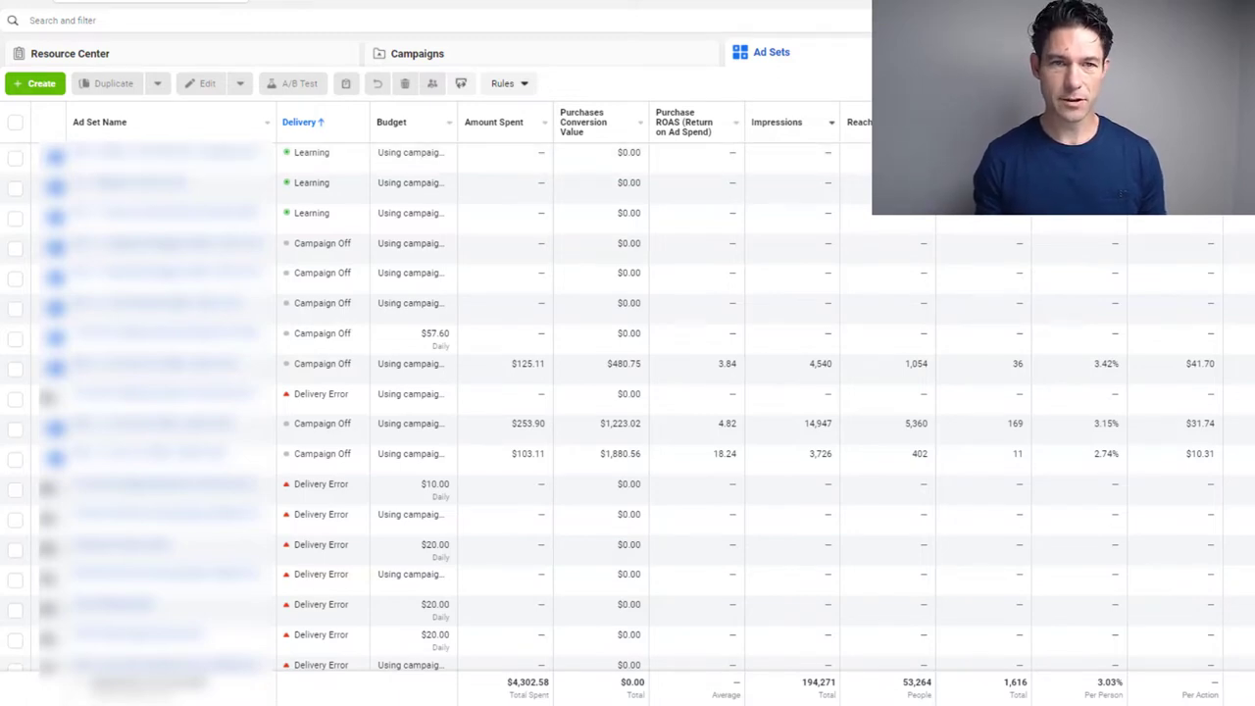
# Customize the ad set table's columns in Ads Manager by adding the Attribution Setting metric.
pyautogui.click(1234, 88)
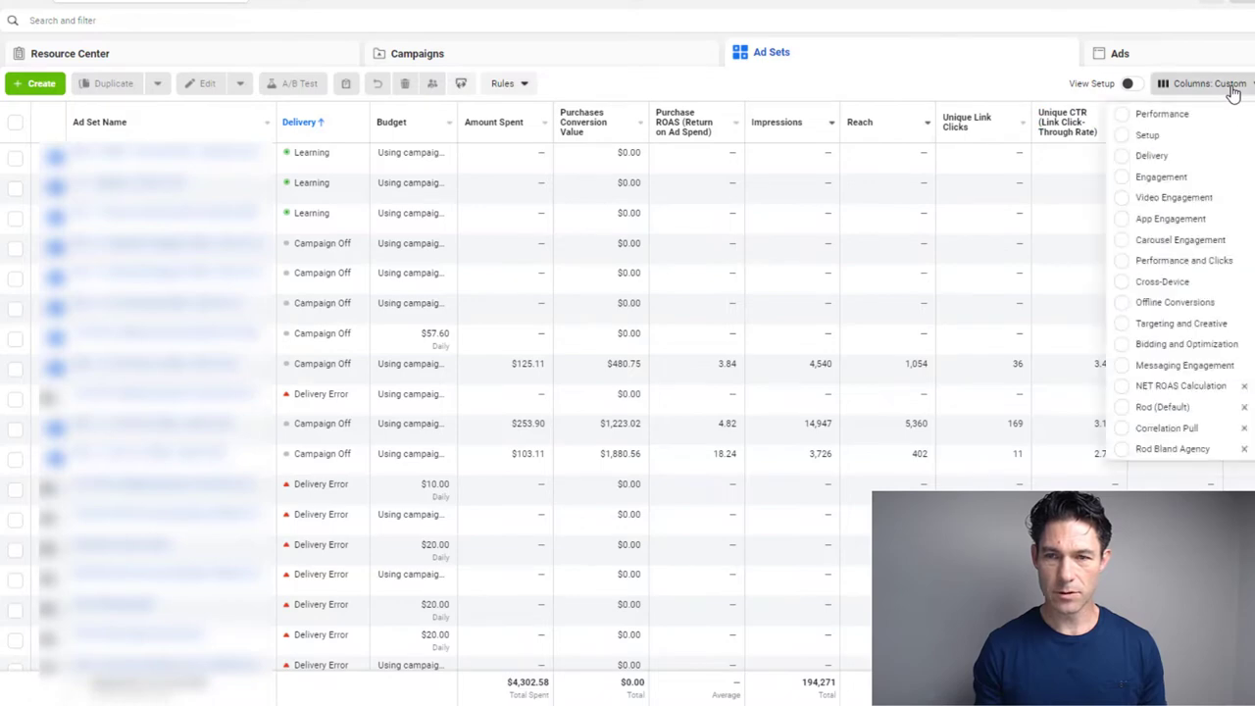
pyautogui.scroll(-2, 1211, 441)
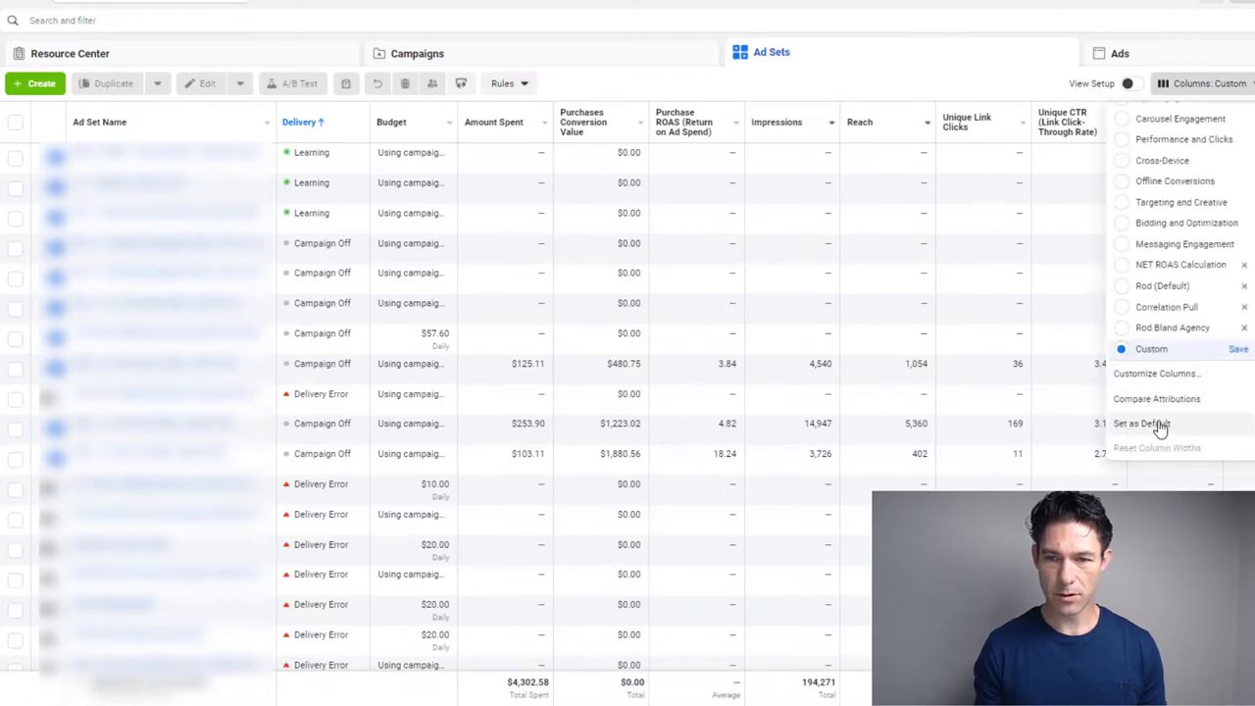
pyautogui.click(971, 368)
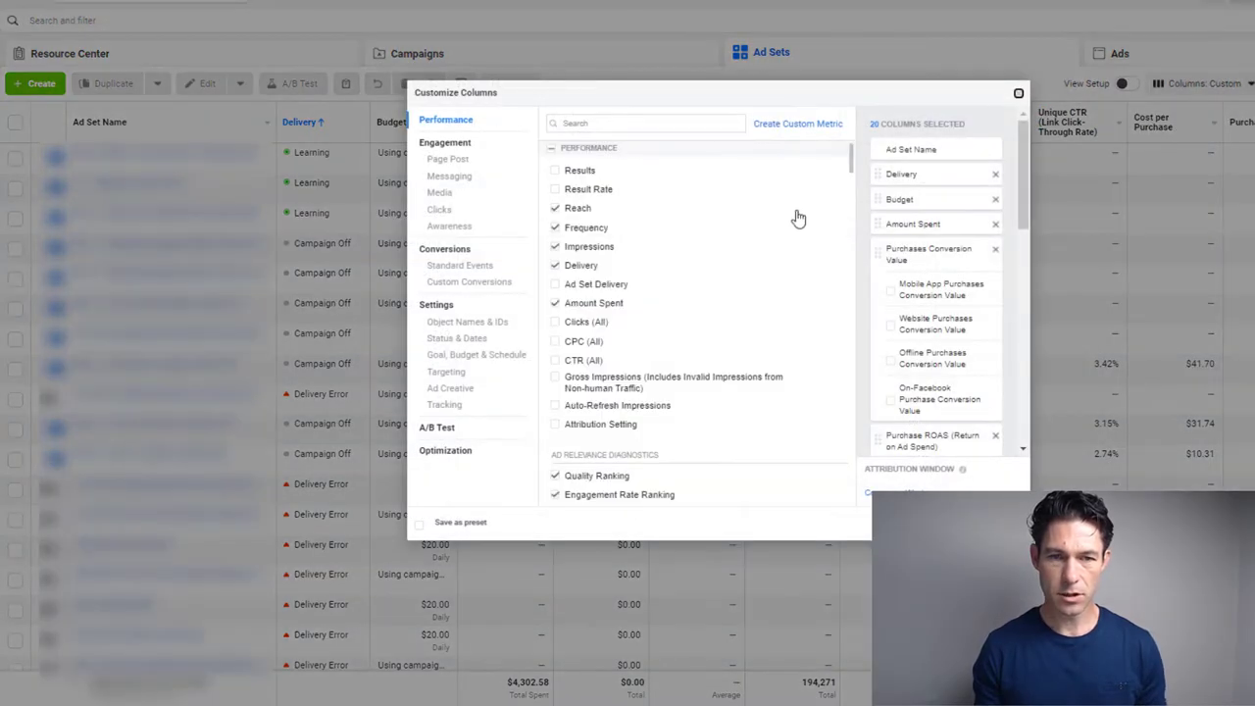
pyautogui.click(588, 123)
pyautogui.write('attri')
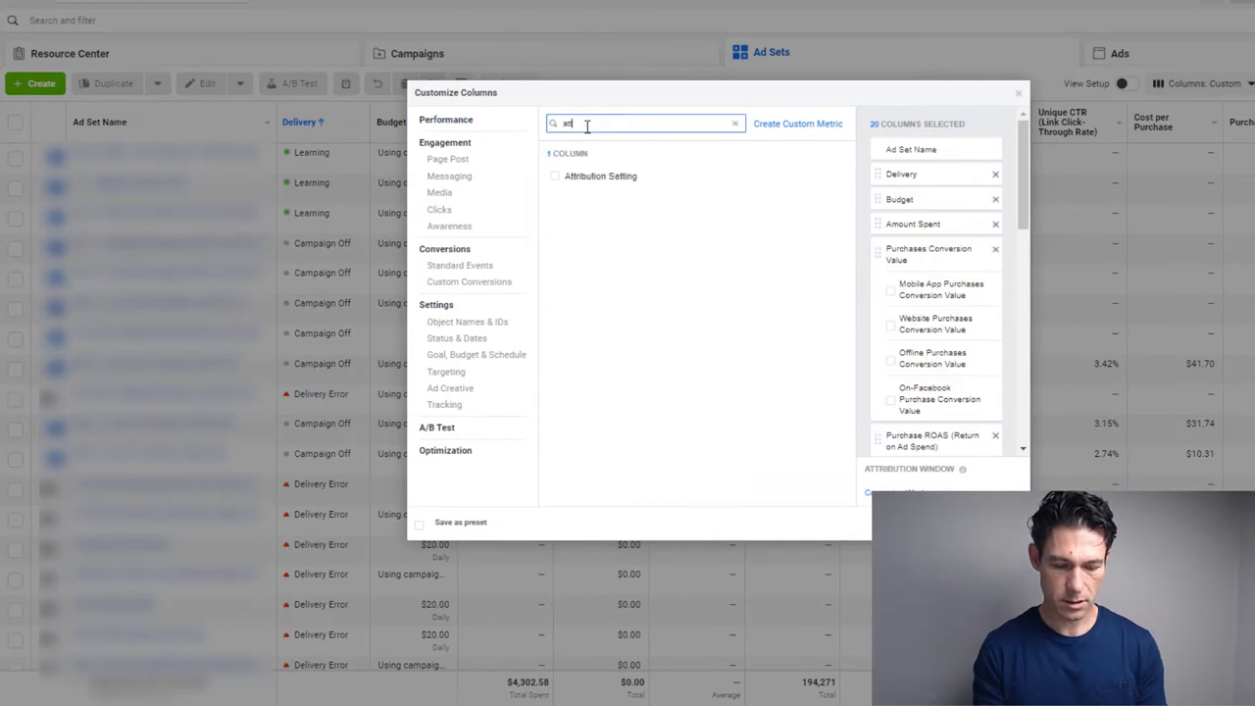
pyautogui.click(582, 187)
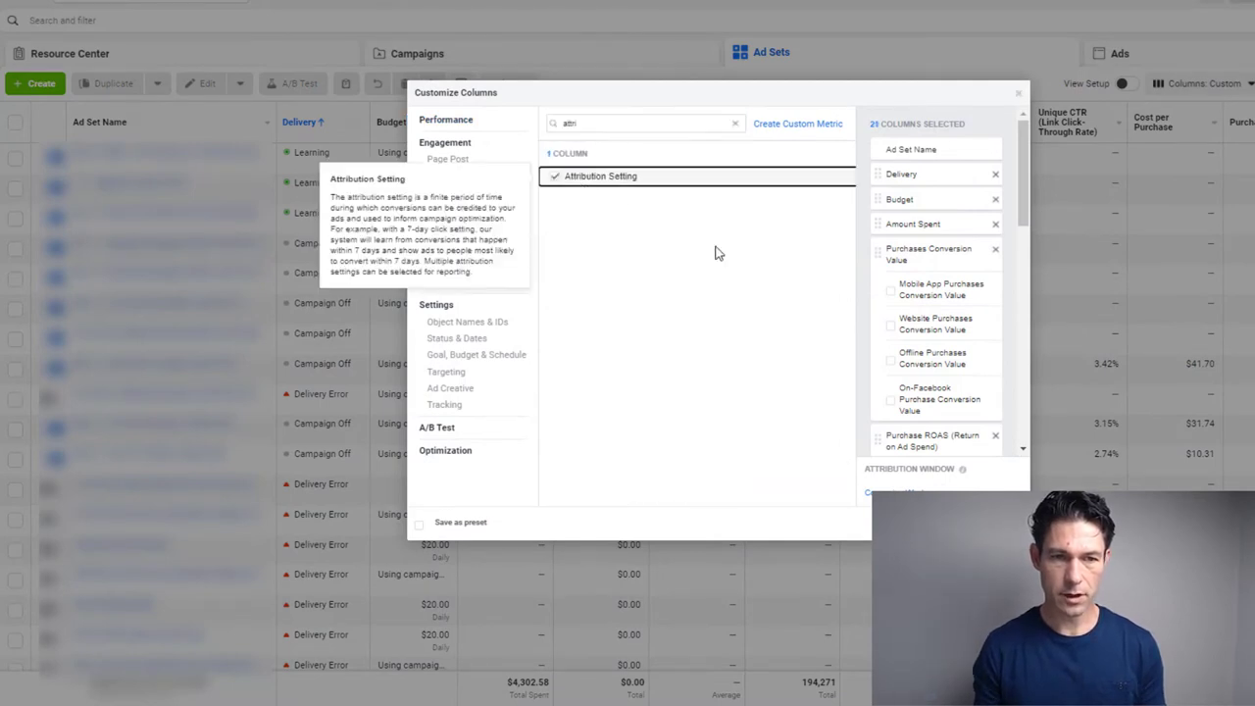
# Place the Attribution Setting column directly after Ad Set Name and widen it until its full values are readable.
pyautogui.moveTo(1017, 202); pyautogui.dragTo(1023, 416)
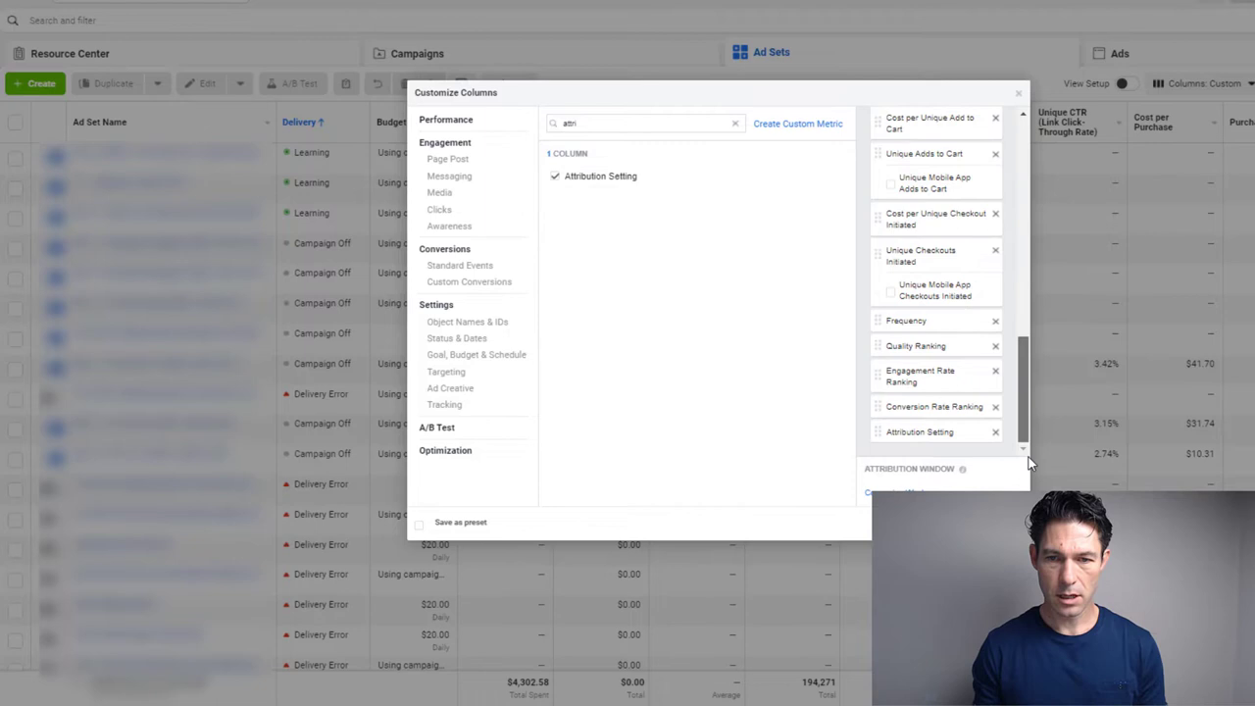
pyautogui.moveTo(880, 432); pyautogui.dragTo(885, 177)
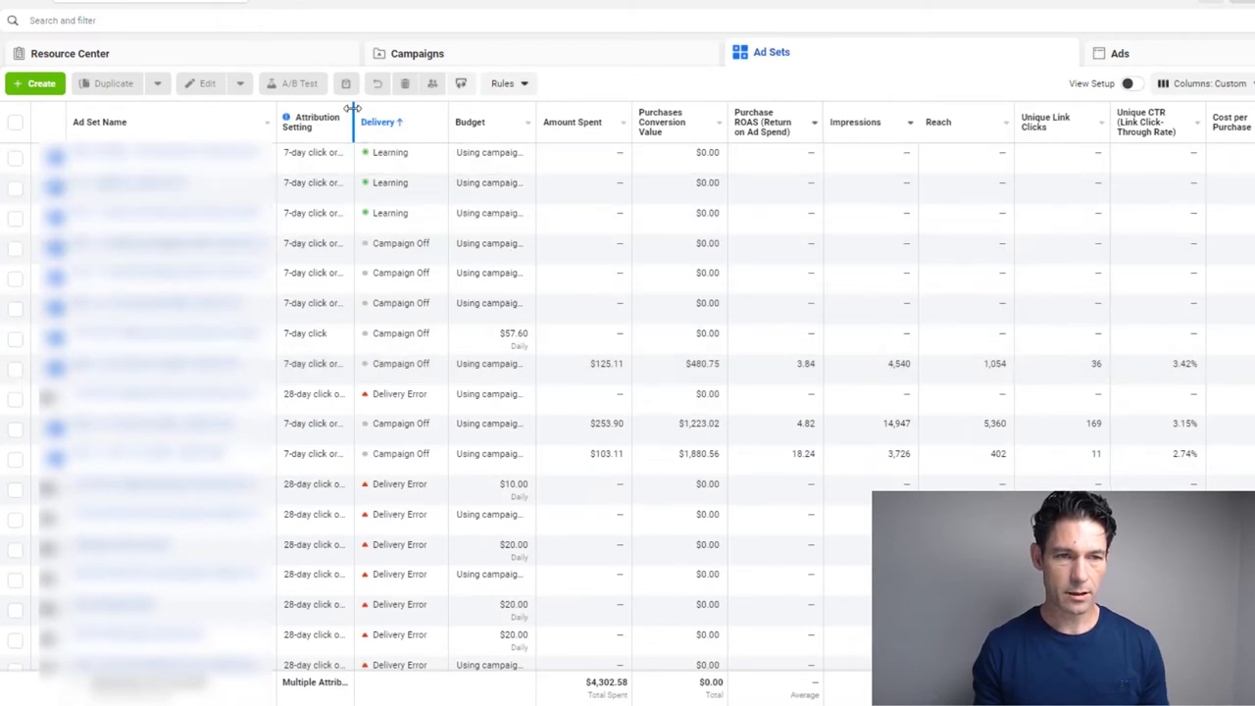
pyautogui.moveTo(355, 121); pyautogui.dragTo(478, 119)
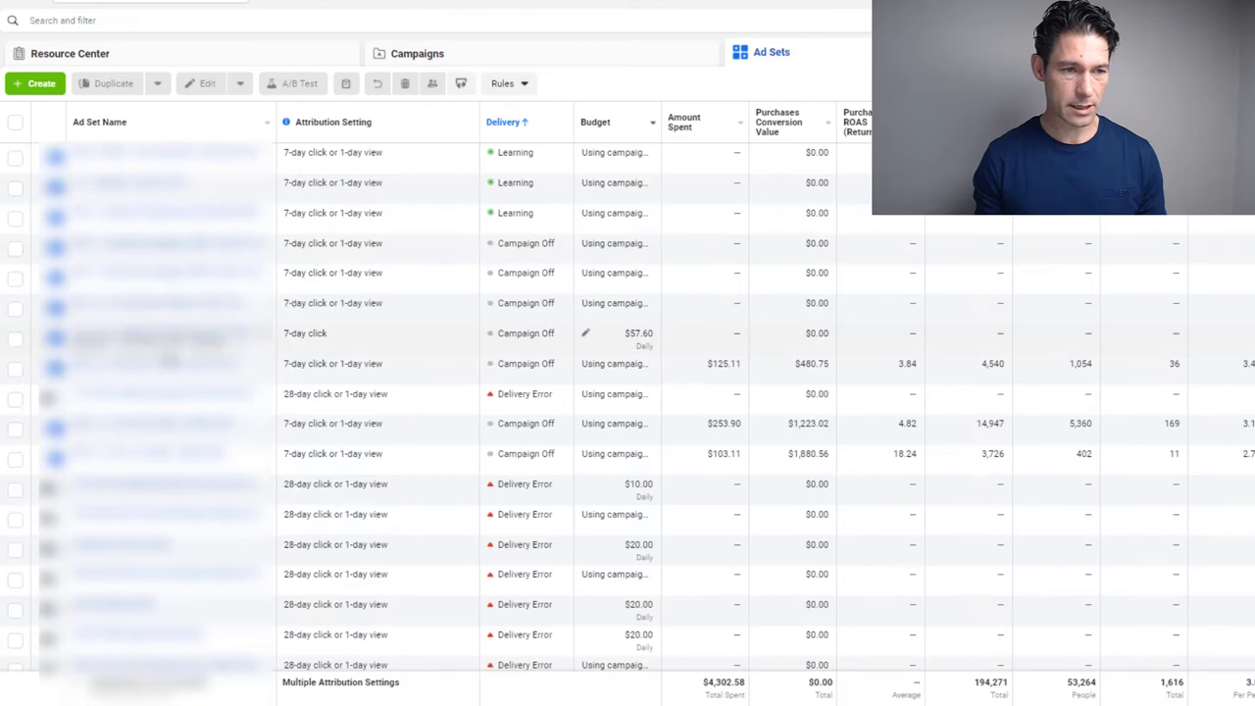
# Open the ad set that uses 7-day click for editing and set its attribution setting to 7-day click or 1-day view.
pyautogui.click(172, 348)
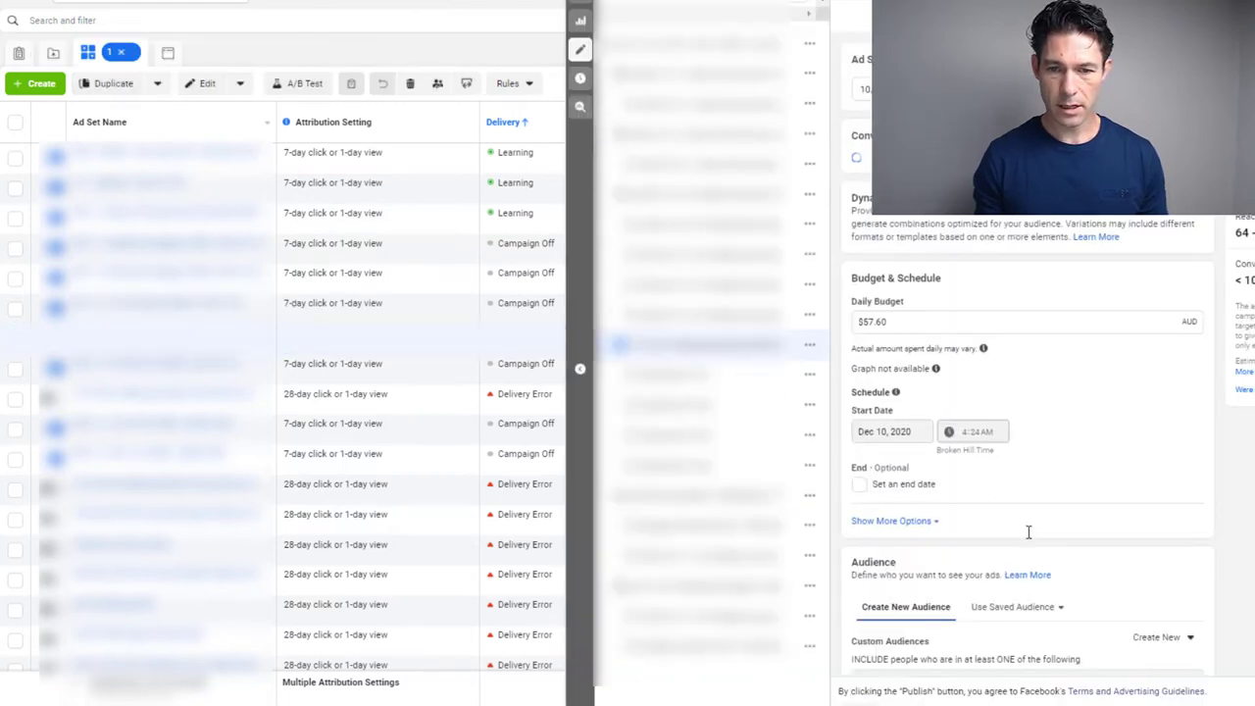
pyautogui.scroll(-8, 1028, 533)
pyautogui.scroll(-1, 1028, 532)
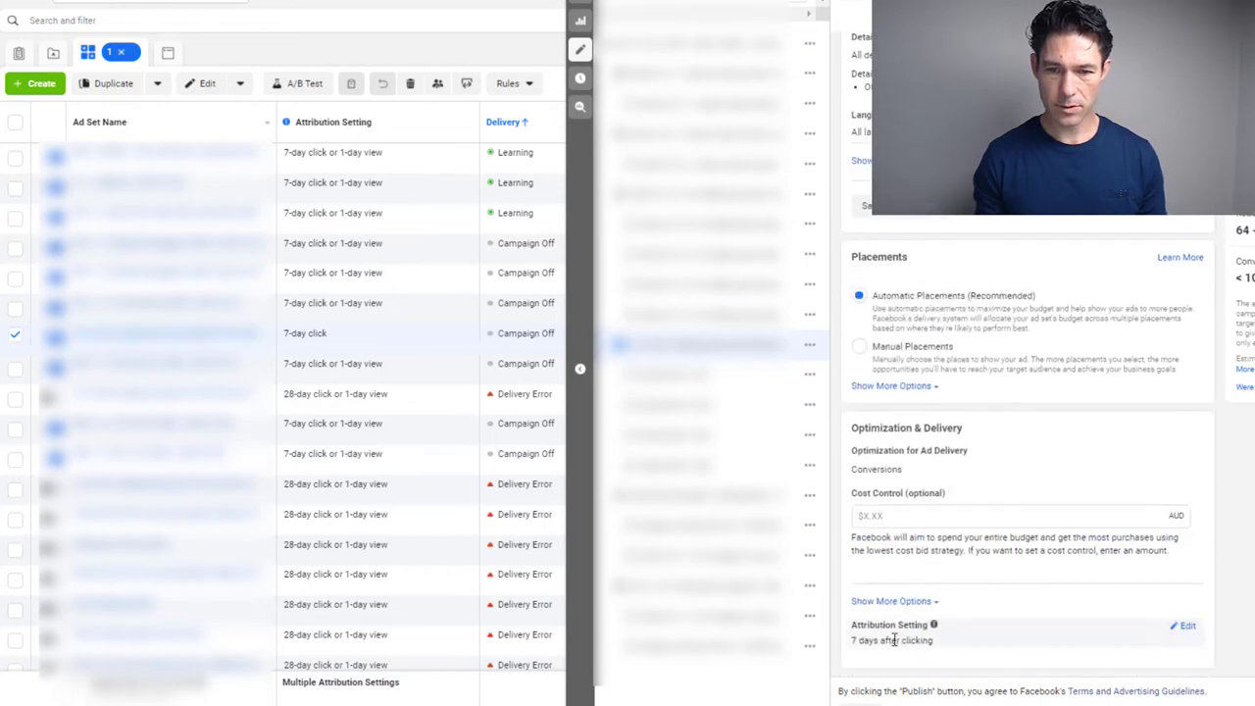
pyautogui.click(1188, 631)
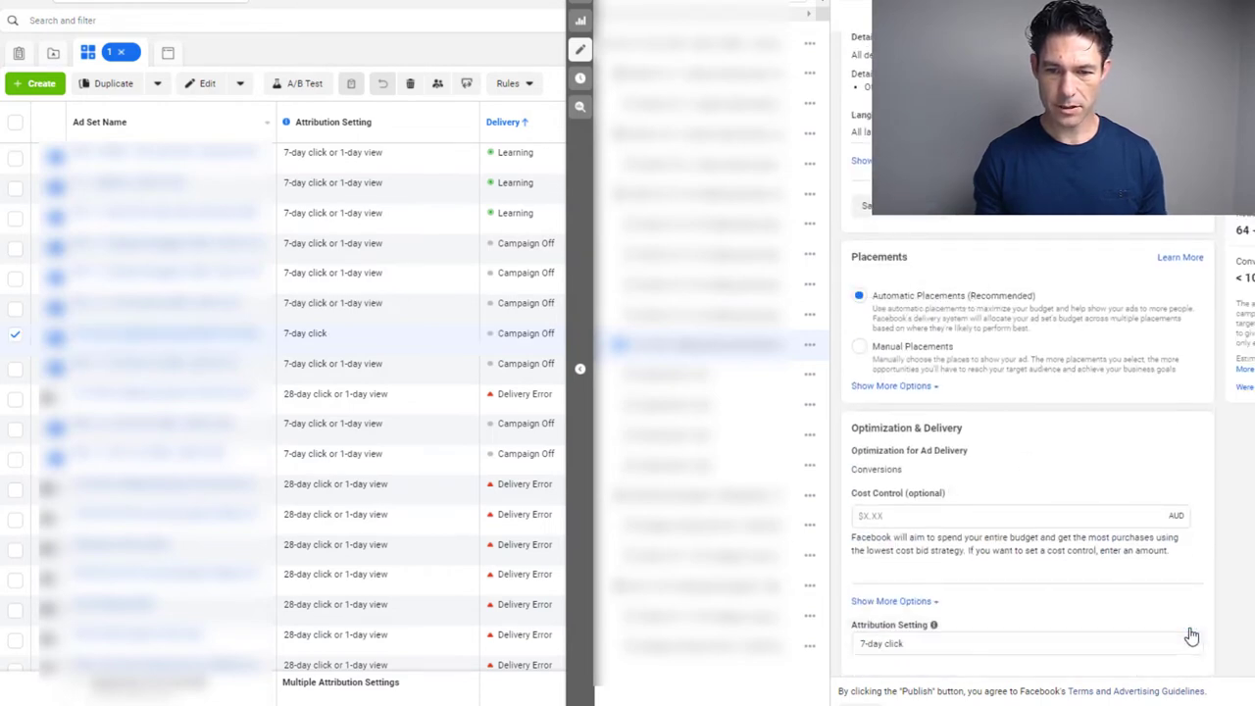
pyautogui.click(977, 648)
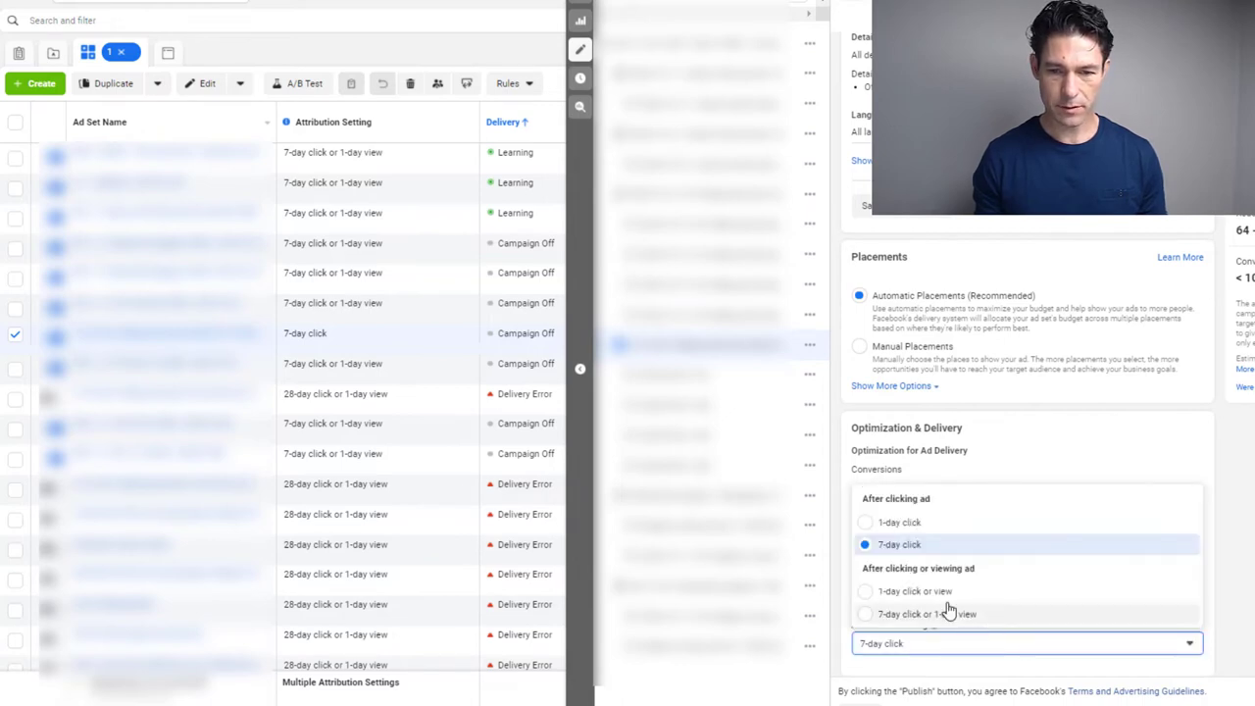
pyautogui.click(866, 615)
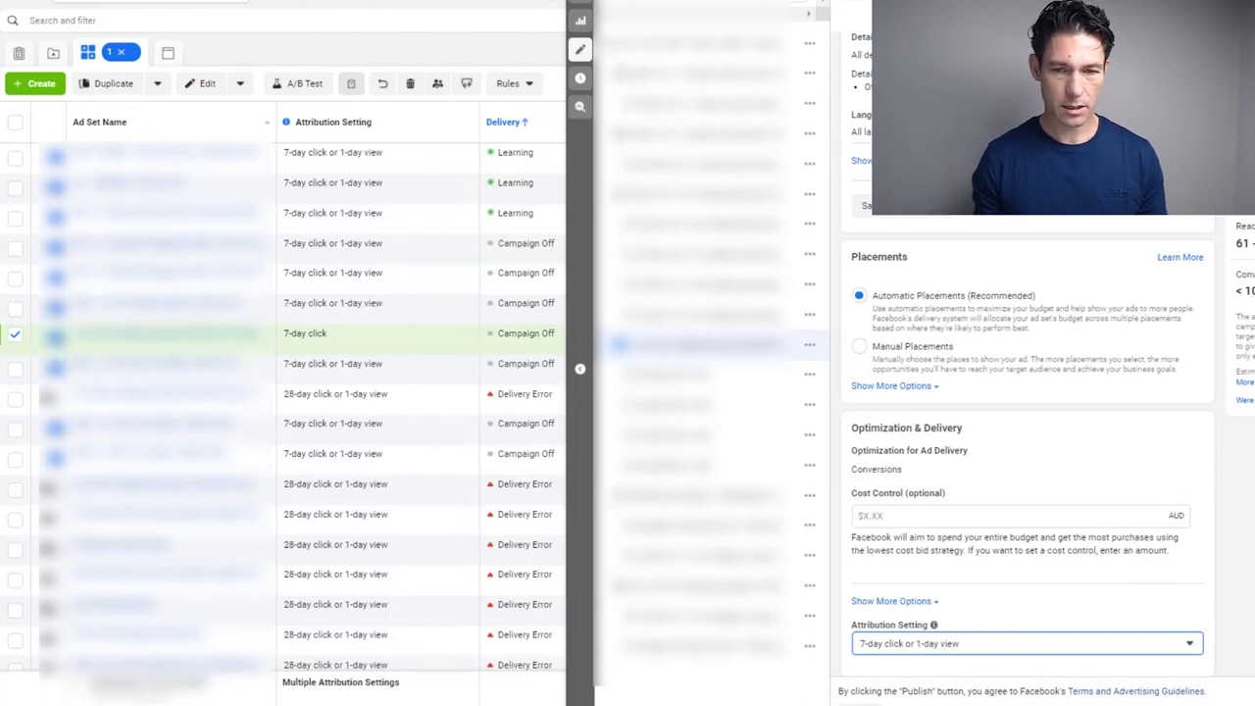
pyautogui.click(1234, 643)
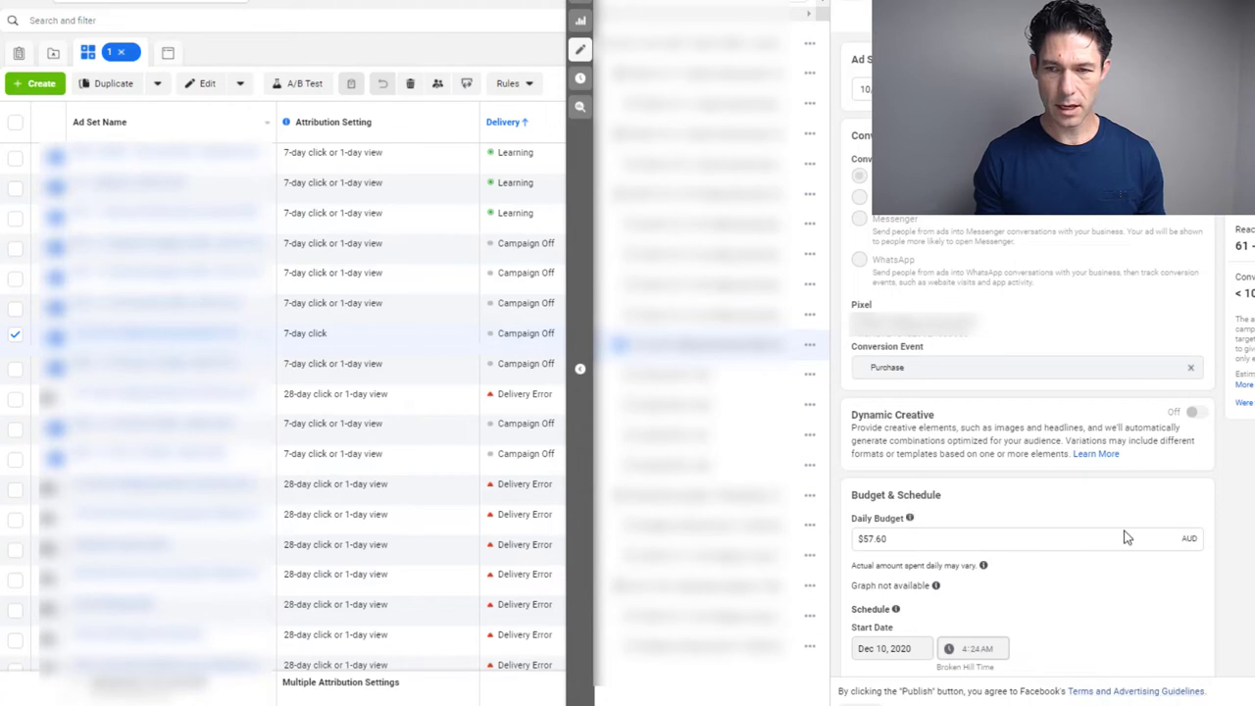
# Add a second ad set to the editing selection and check the expanded Optimization & Delivery options for a shared attribution setting.
pyautogui.scroll(-10, 1128, 538)
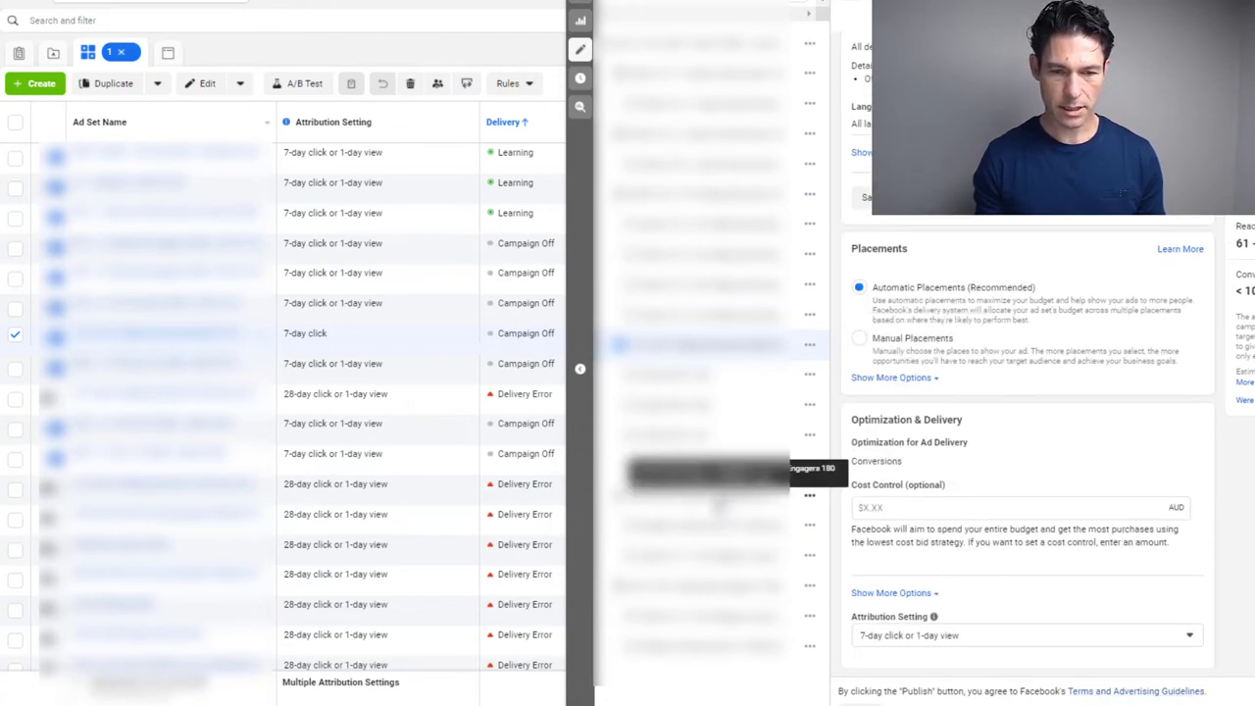
pyautogui.keyDown('ctrl'); pyautogui.click(721, 496); pyautogui.keyUp('ctrl')
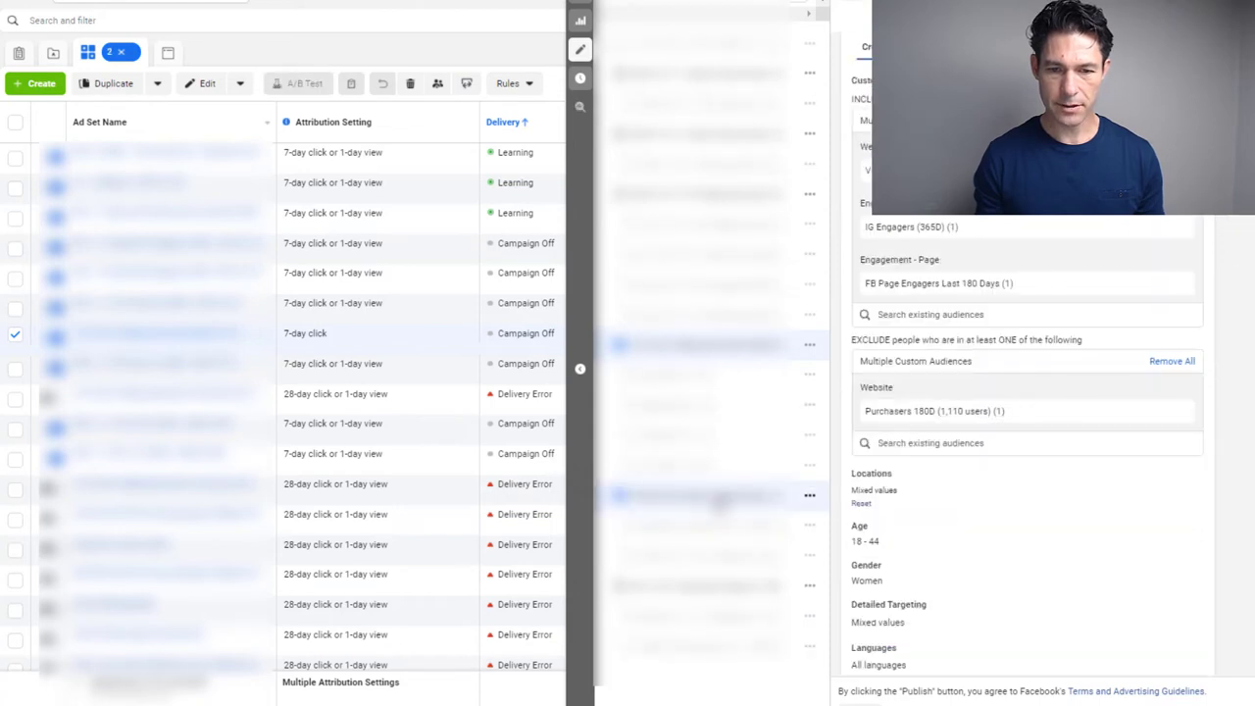
pyautogui.scroll(-5, 1037, 561)
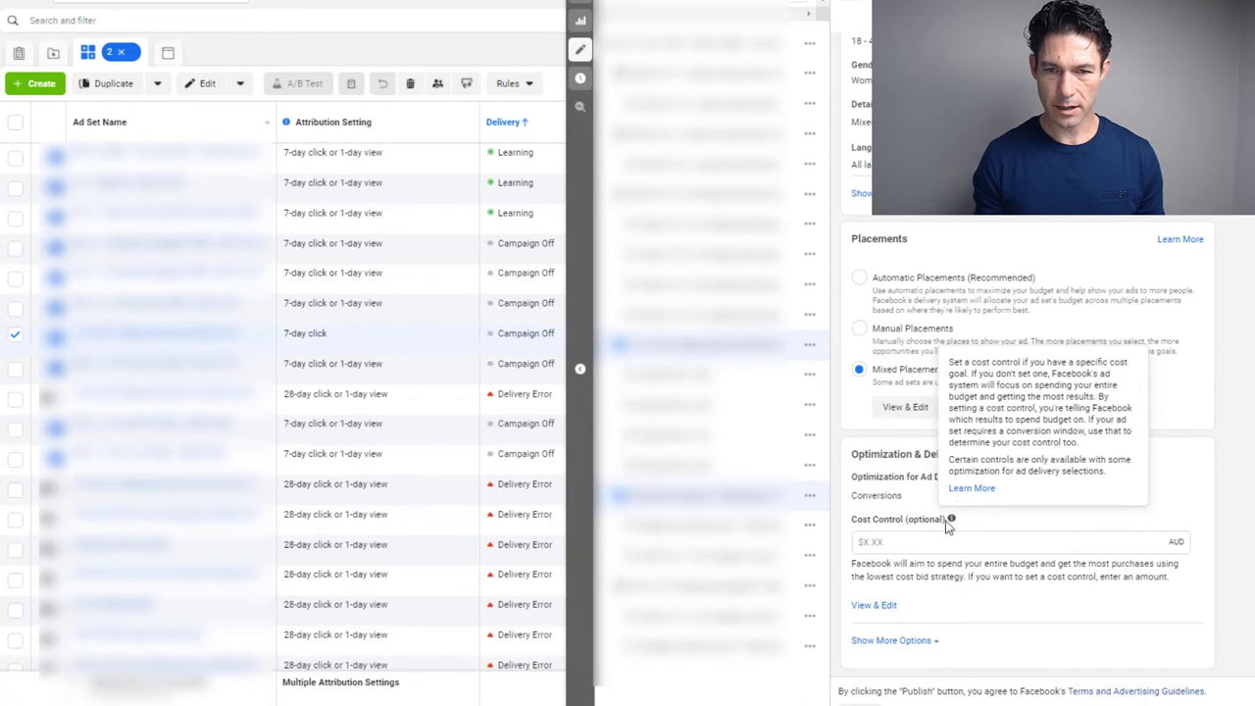
pyautogui.click(908, 639)
pyautogui.scroll(-1, 912, 640)
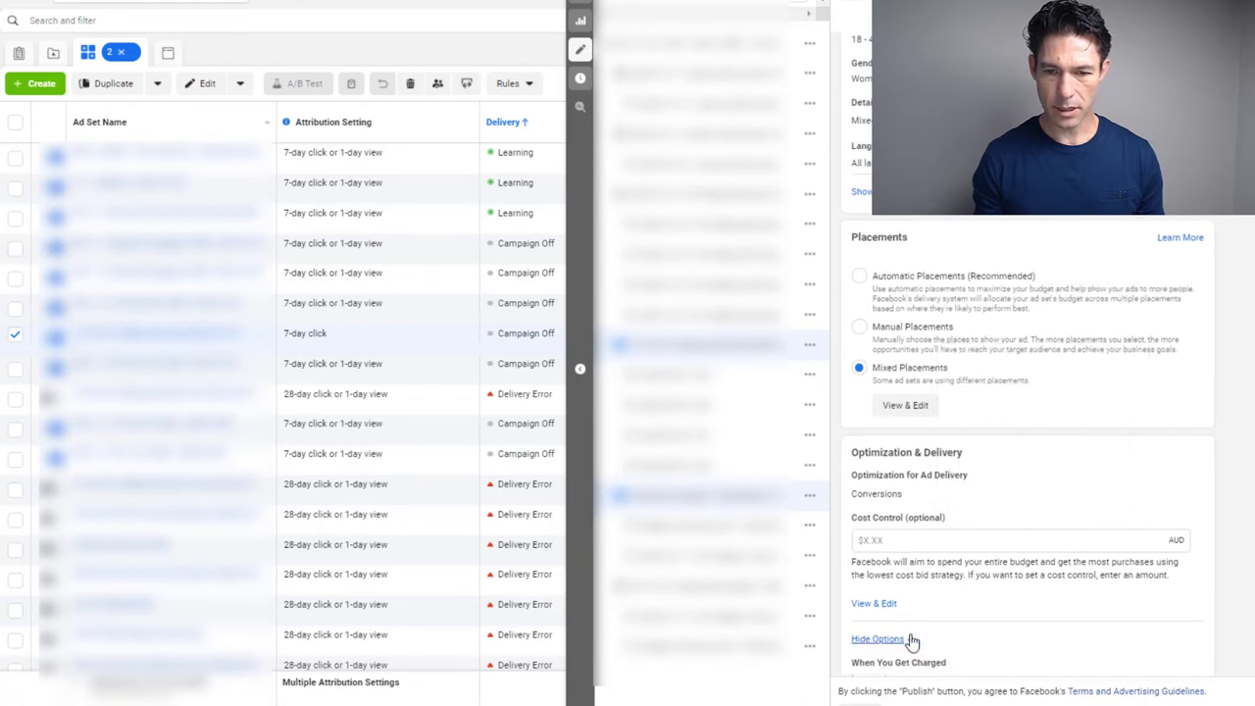
pyautogui.moveTo(913, 640)
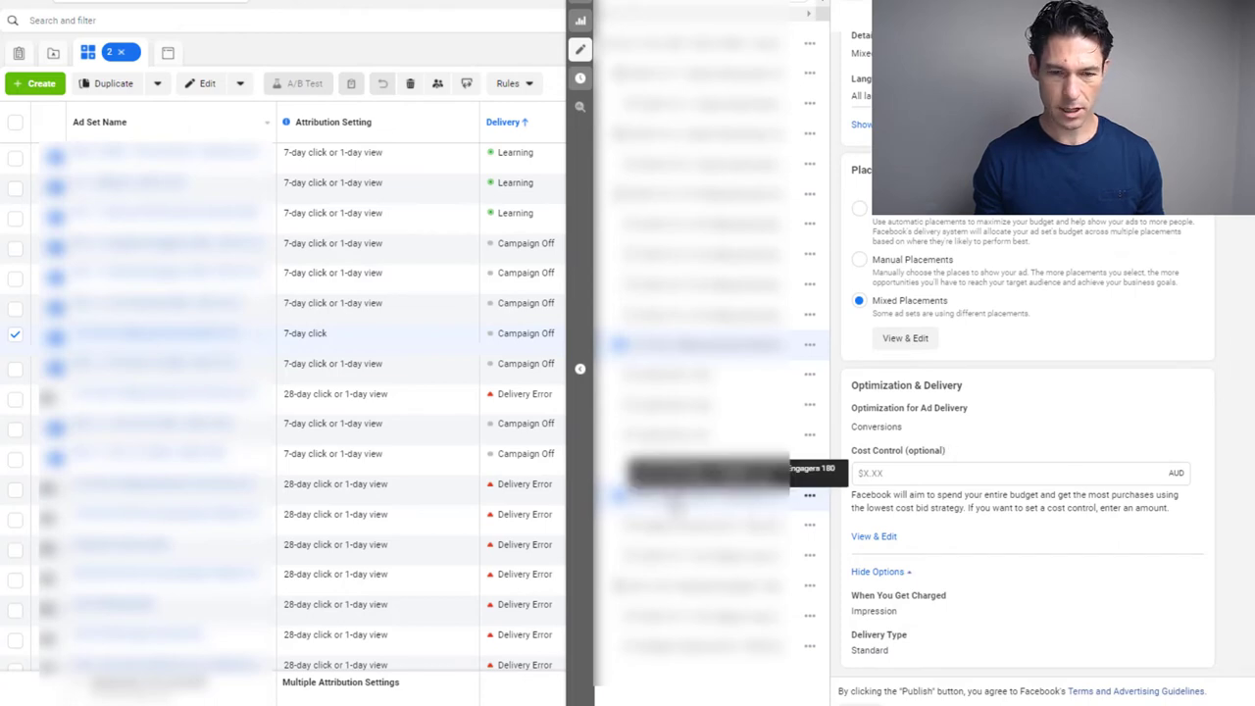
# Remove the second ad set from the selection and check the remaining ad set's expanded Optimization & Delivery options.
pyautogui.click(673, 501)
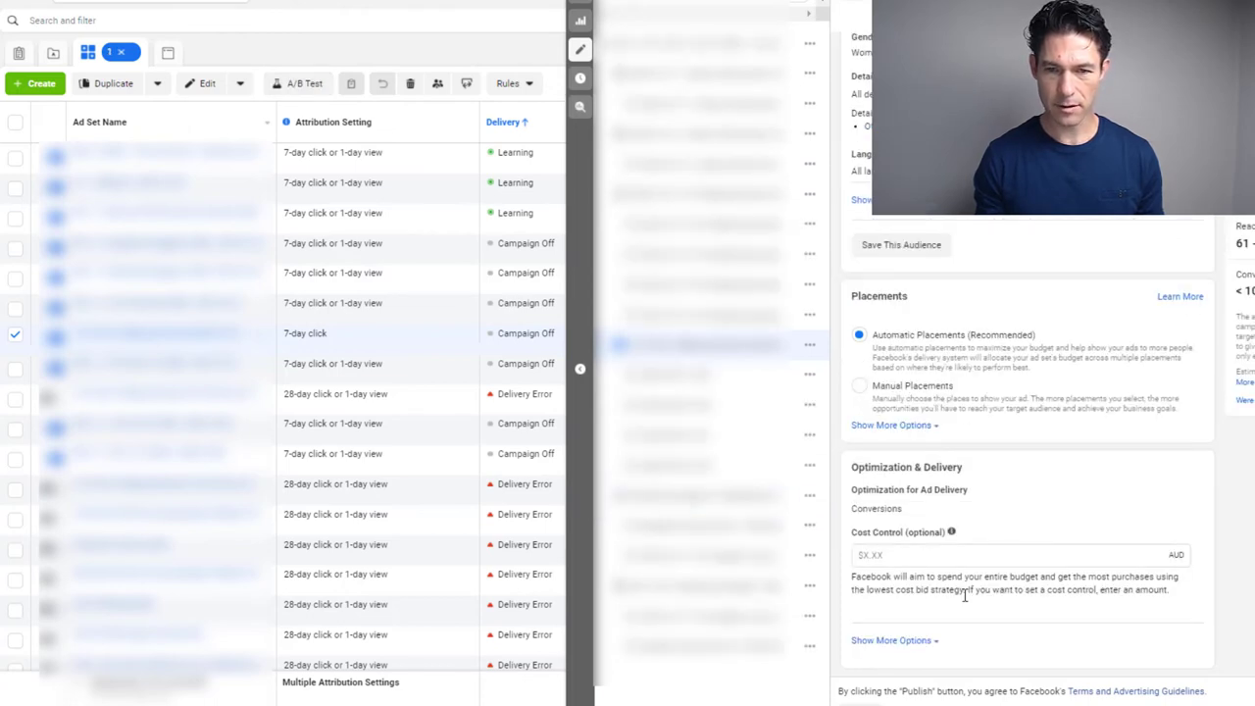
pyautogui.scroll(2, 965, 595)
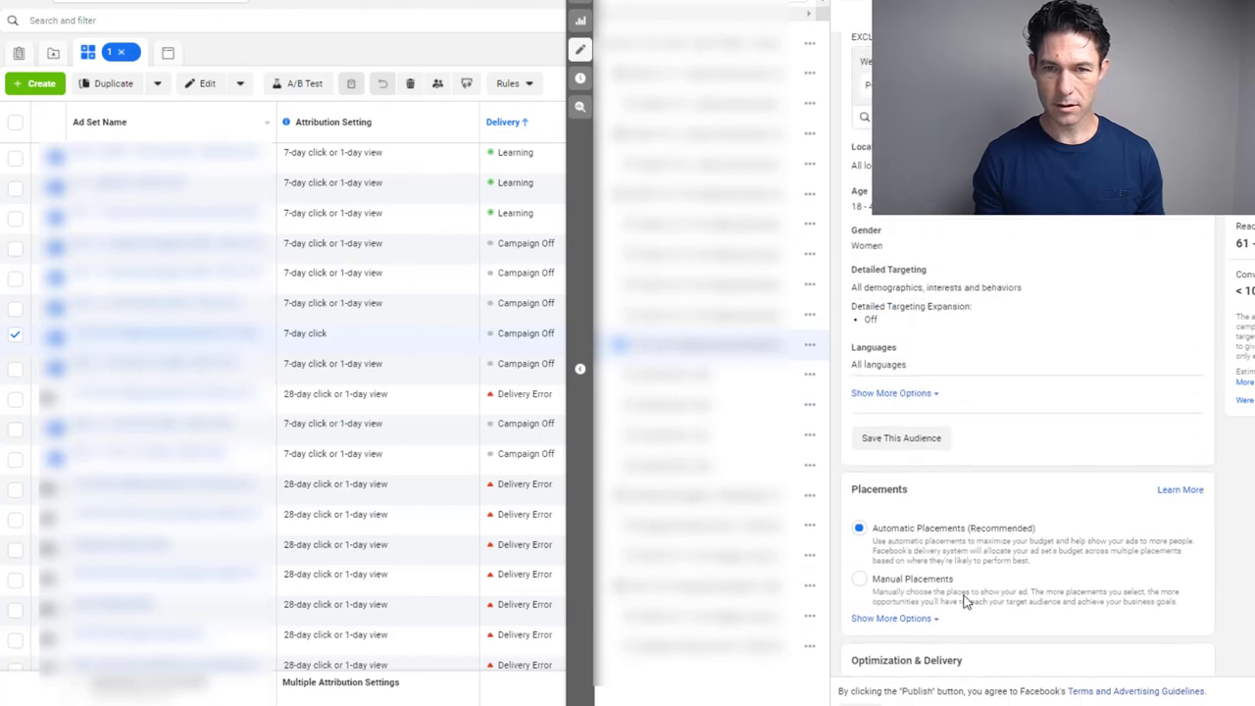
pyautogui.scroll(-2, 965, 601)
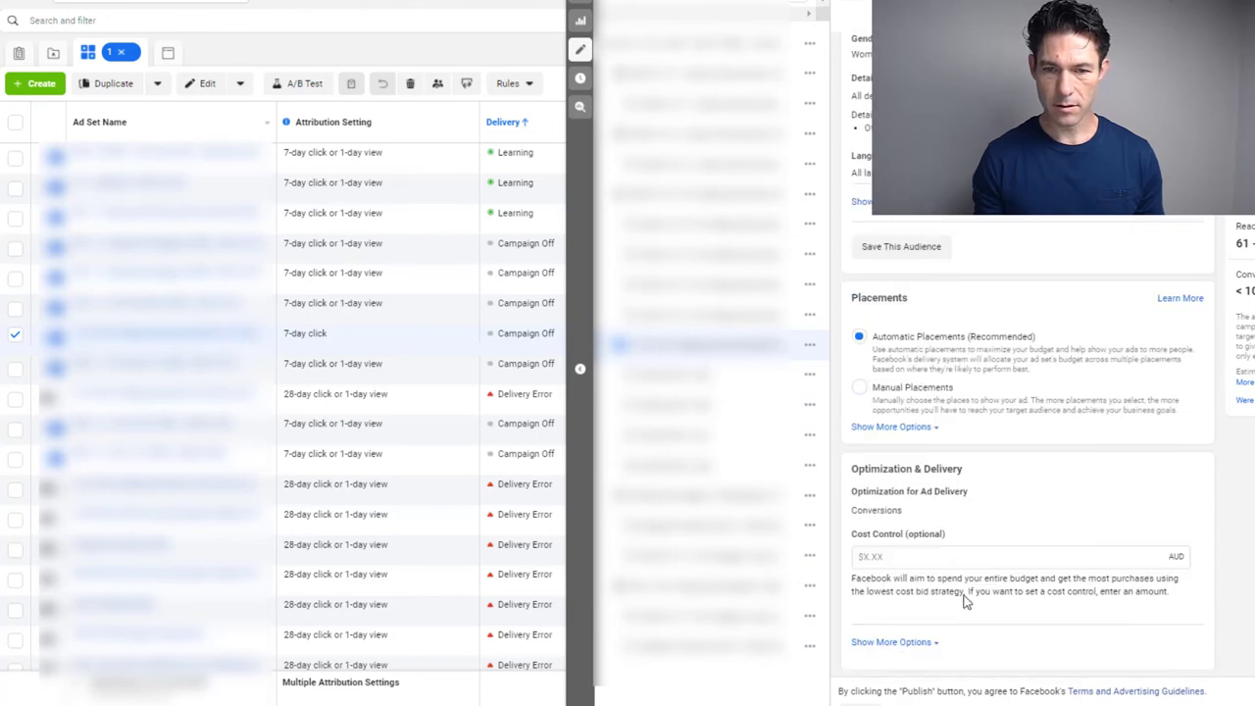
pyautogui.click(894, 639)
pyautogui.scroll(-1, 1016, 532)
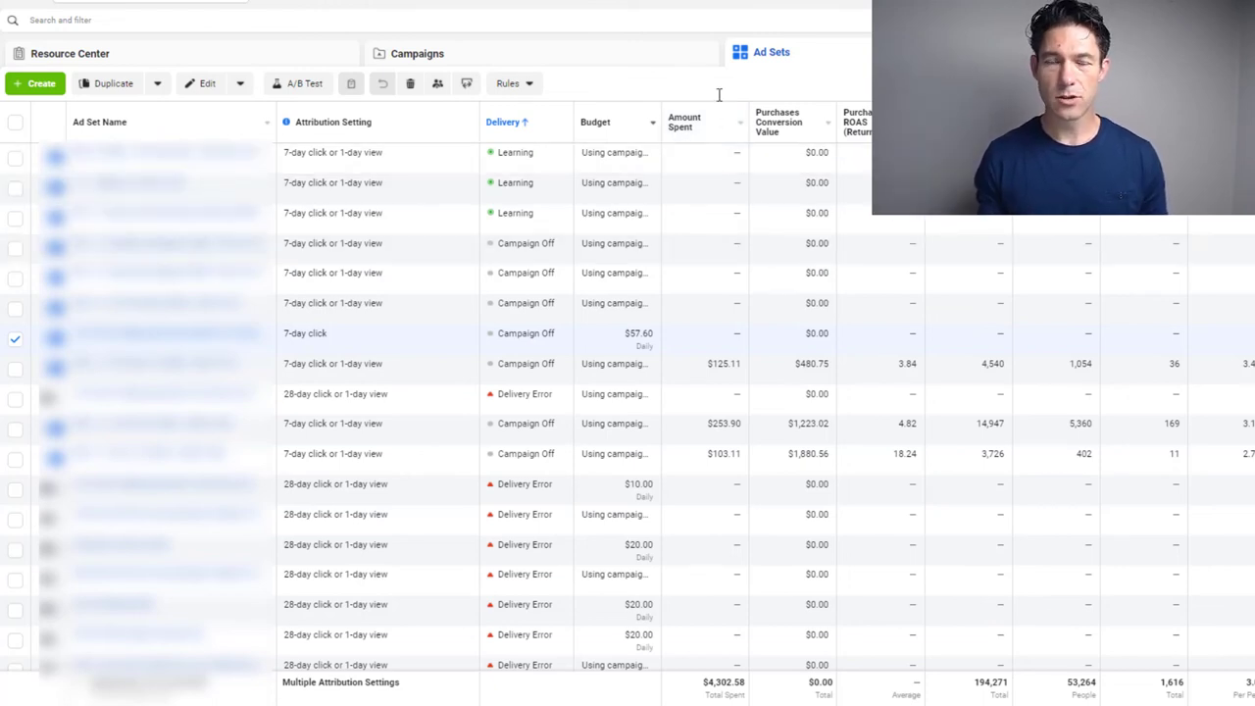
# View the recent and saved search filters for ad sets, such as Ad Set Delivery is Active.
pyautogui.click(98, 20)
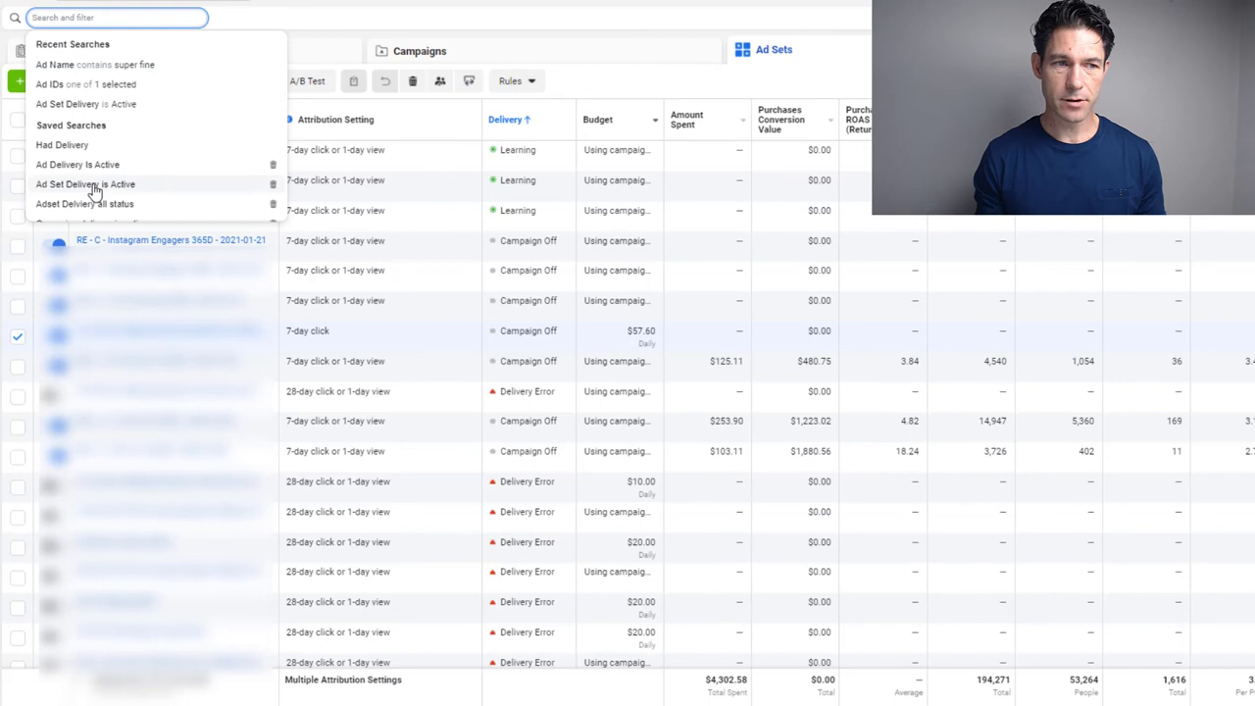
pyautogui.click(276, 9)
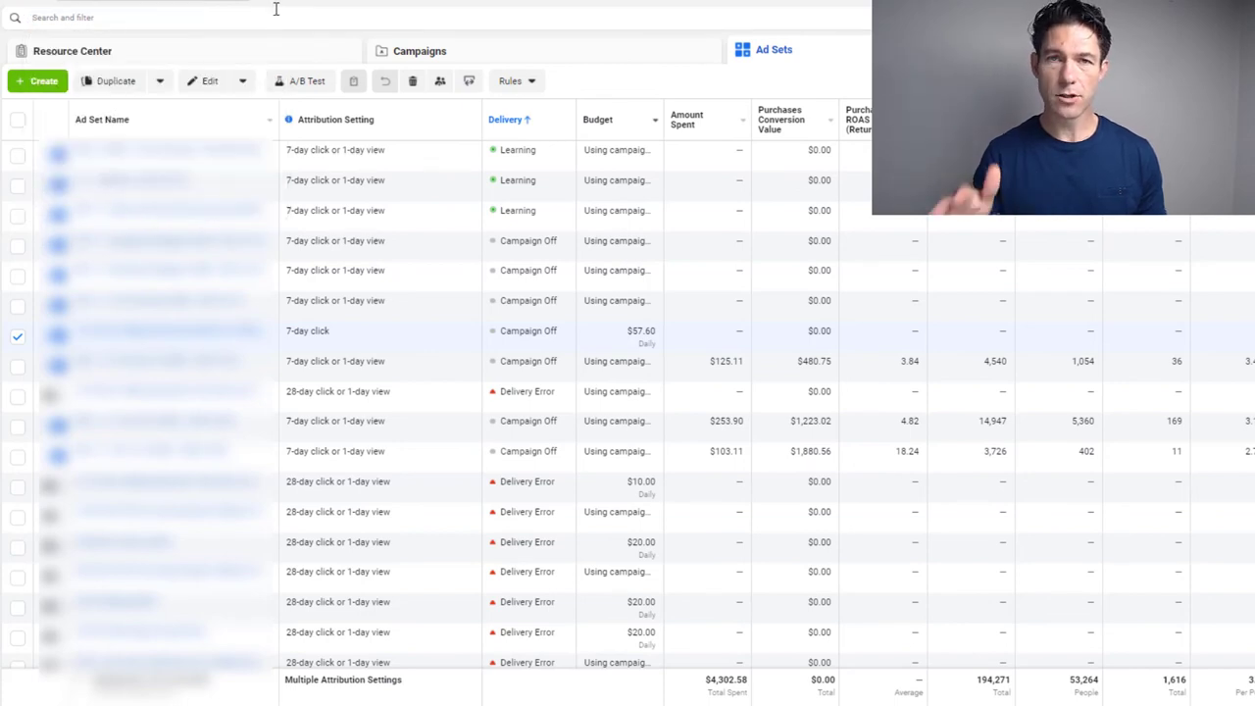